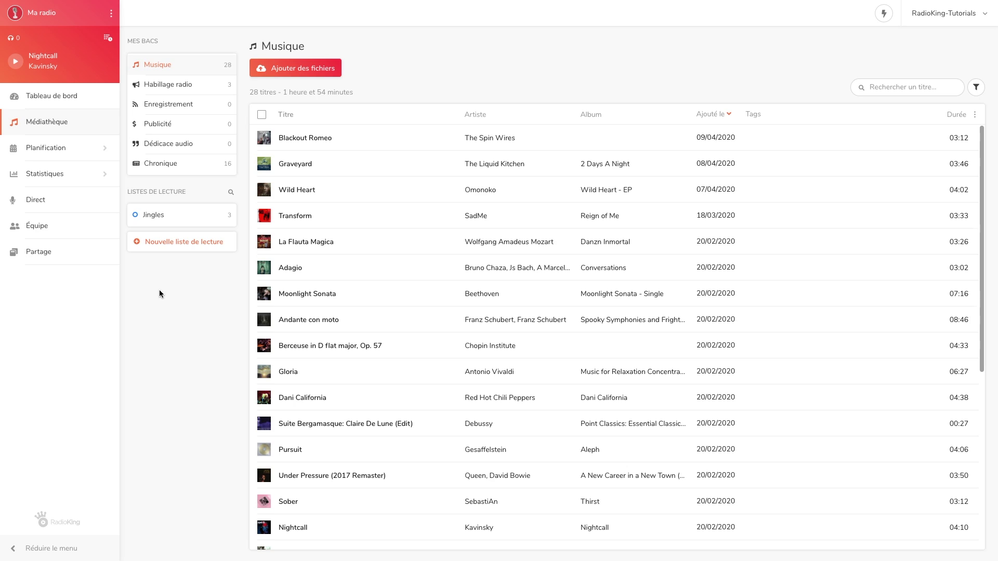
Start a new scheduled interruption and set its broadcast time to 08:00.
click(75, 153)
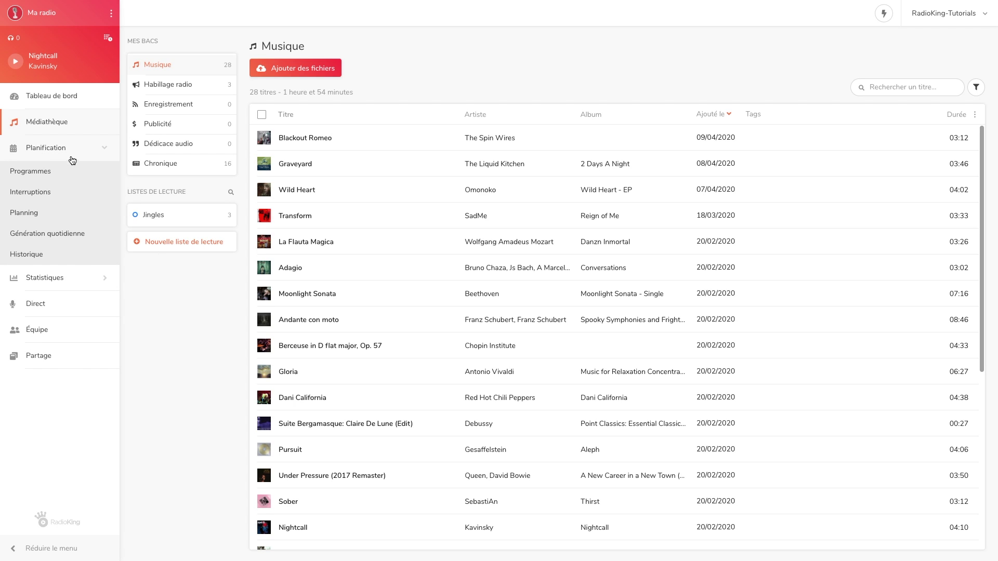
click(67, 196)
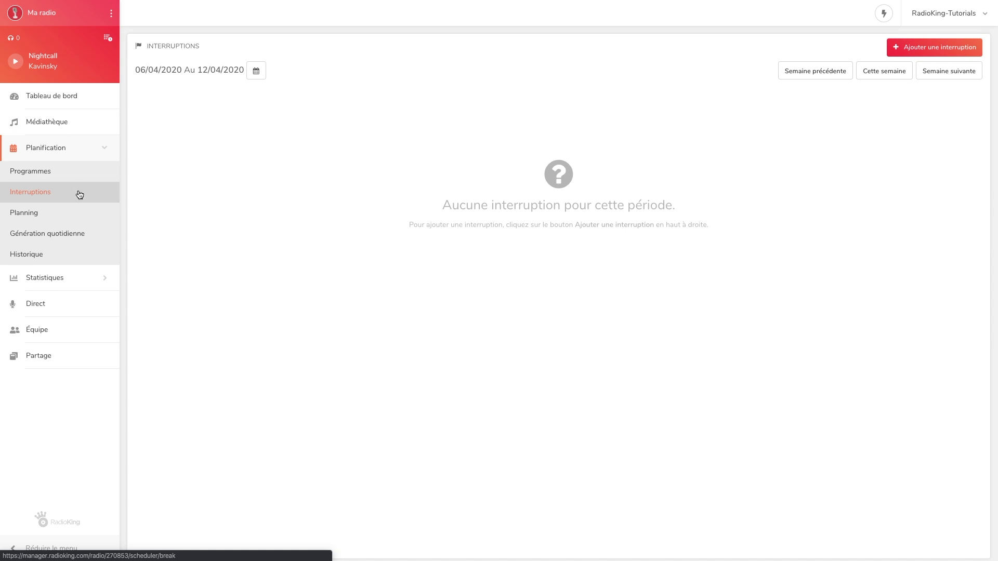
click(920, 52)
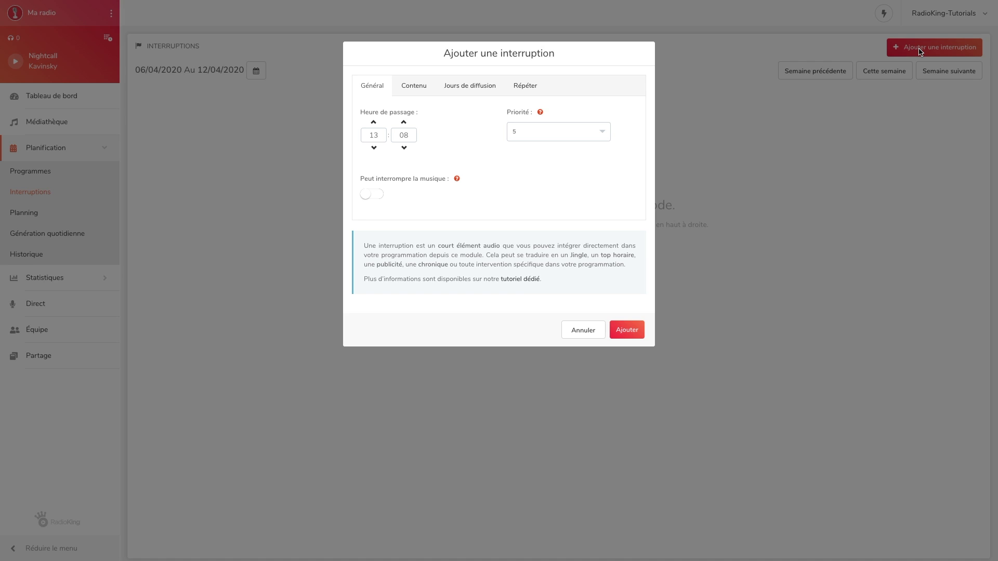
double_click(370, 136)
text(08)
double_click(398, 136)
text(00)
click(436, 137)
Keep the interruption's priority at 5 and allow it to interrupt the music.
click(604, 136)
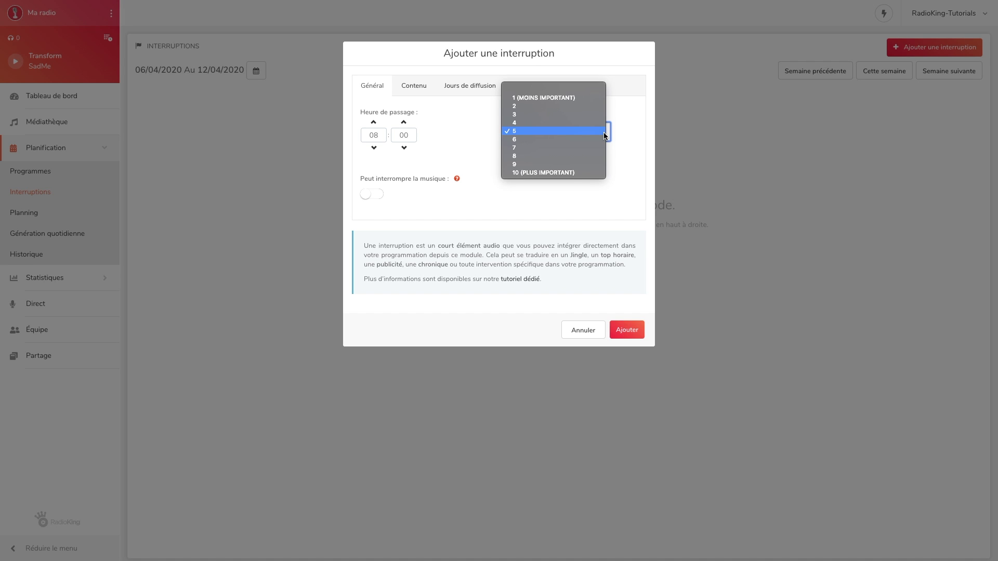
click(603, 132)
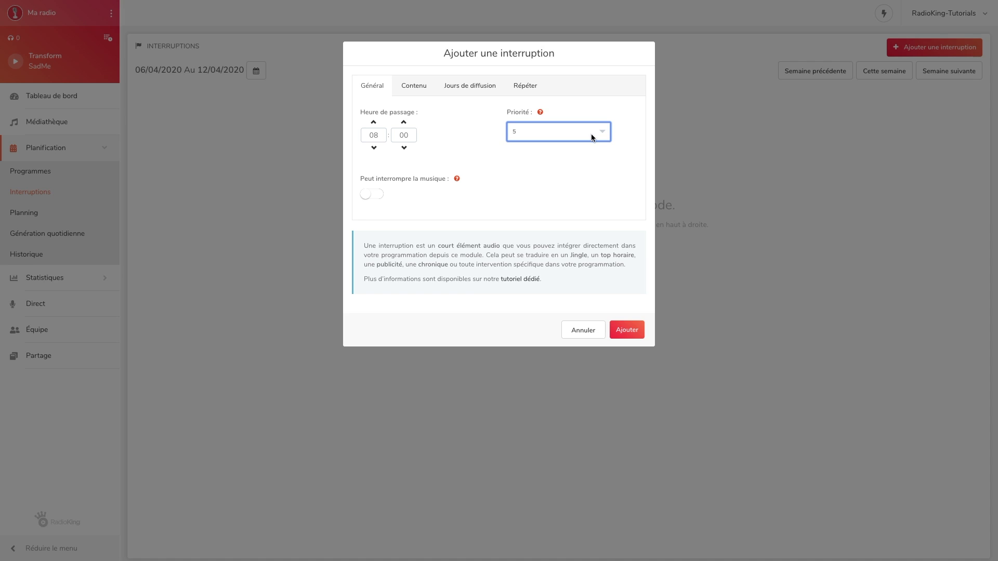
click(371, 196)
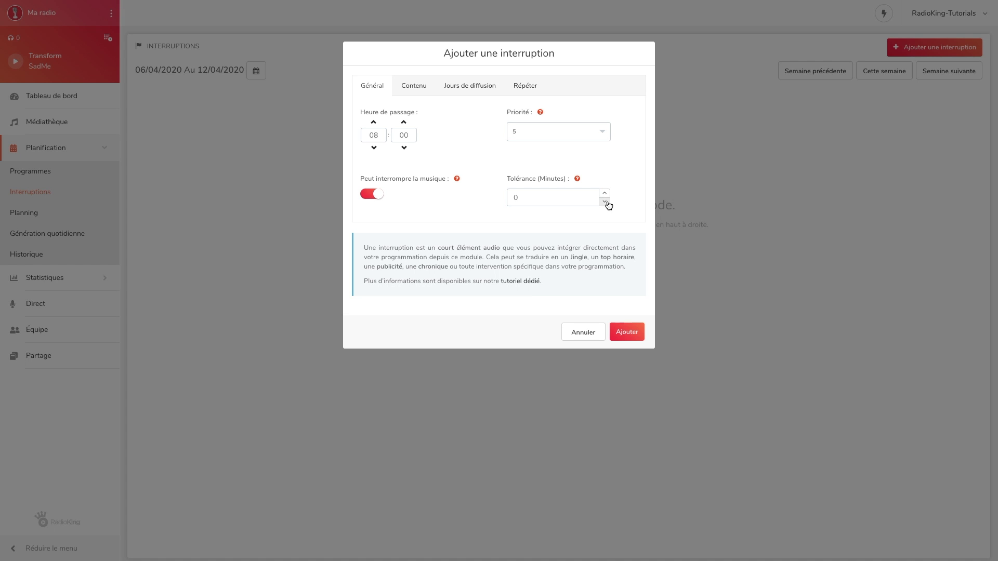
Set the interruption's content to 1 track from the Jingles playlist, played in sequential order.
click(420, 92)
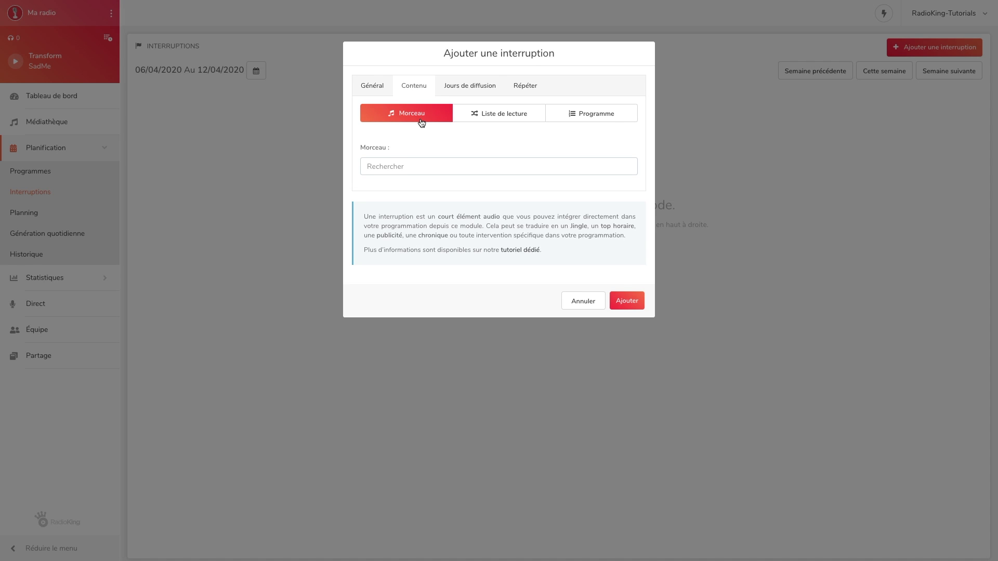
click(468, 123)
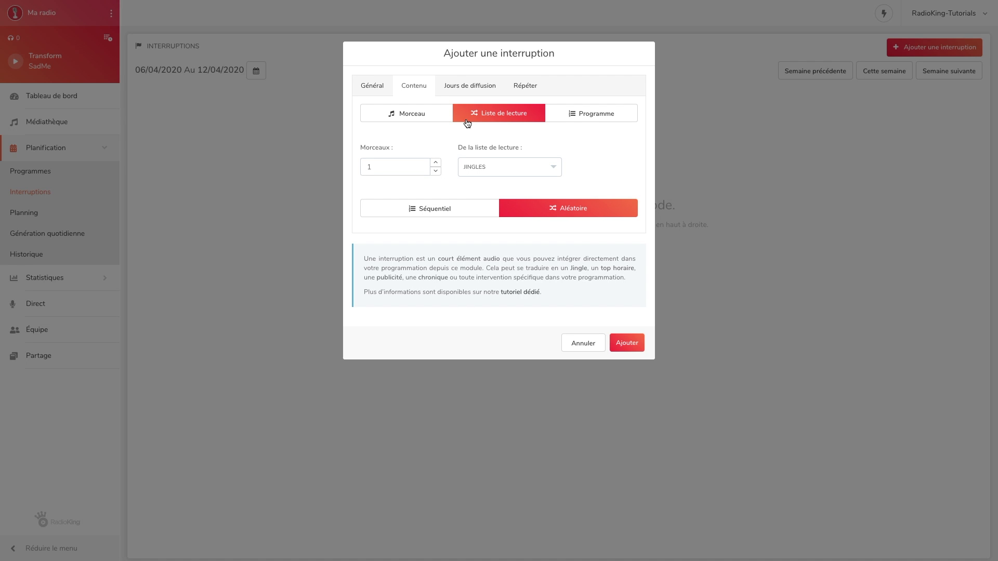
click(560, 121)
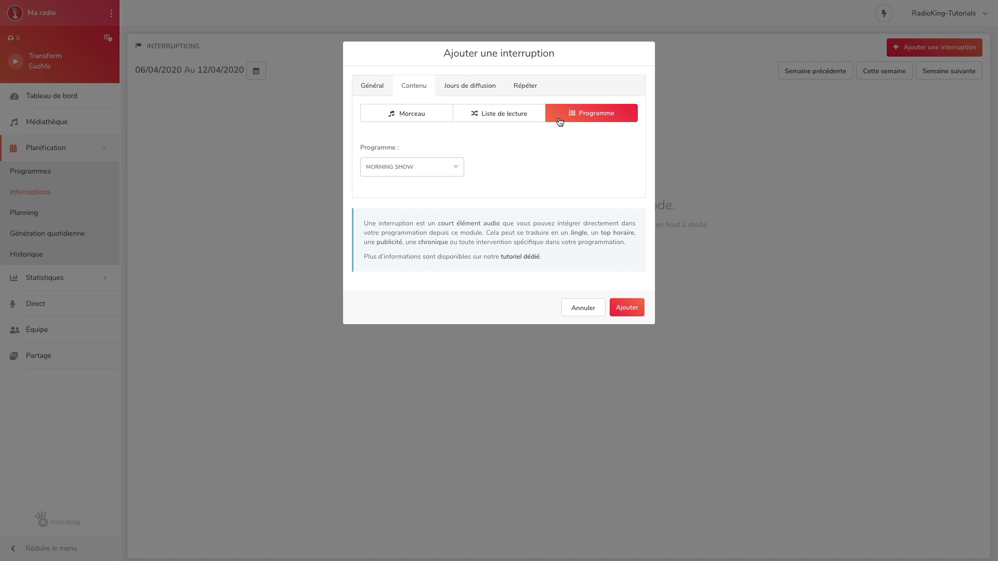
click(515, 116)
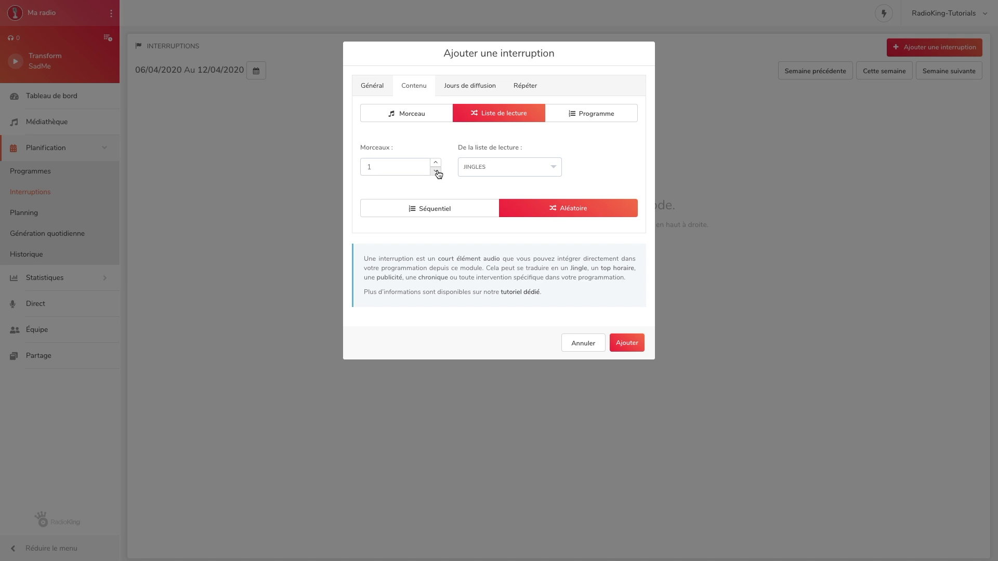
click(435, 209)
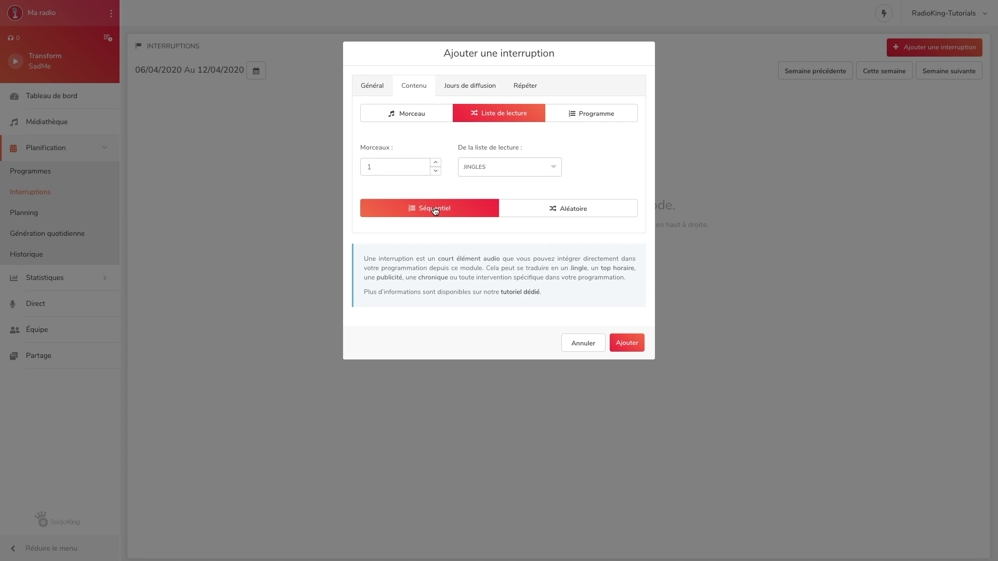
Set the interruption's validity period from 10/04/2020 to 23/04/2020.
click(482, 88)
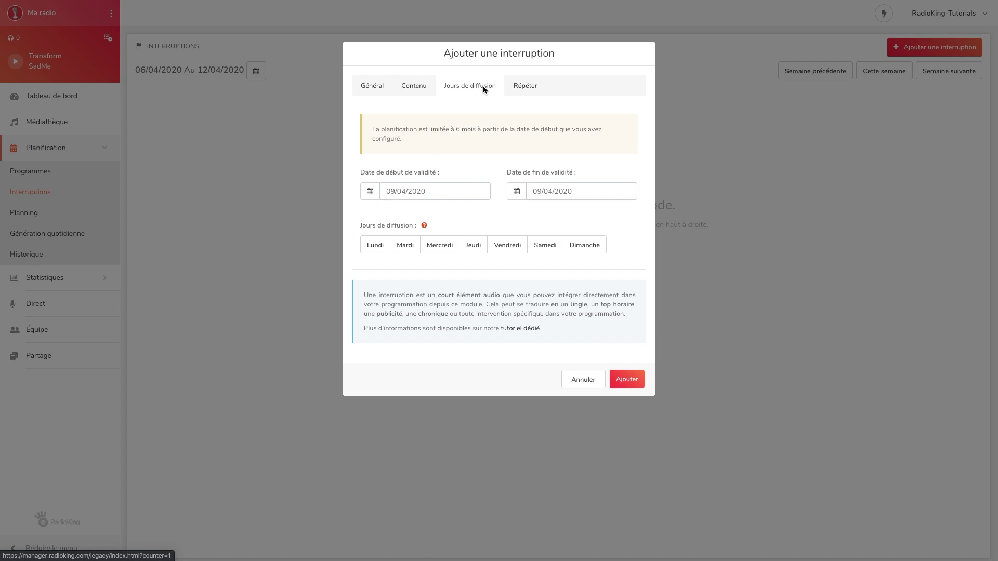
click(422, 190)
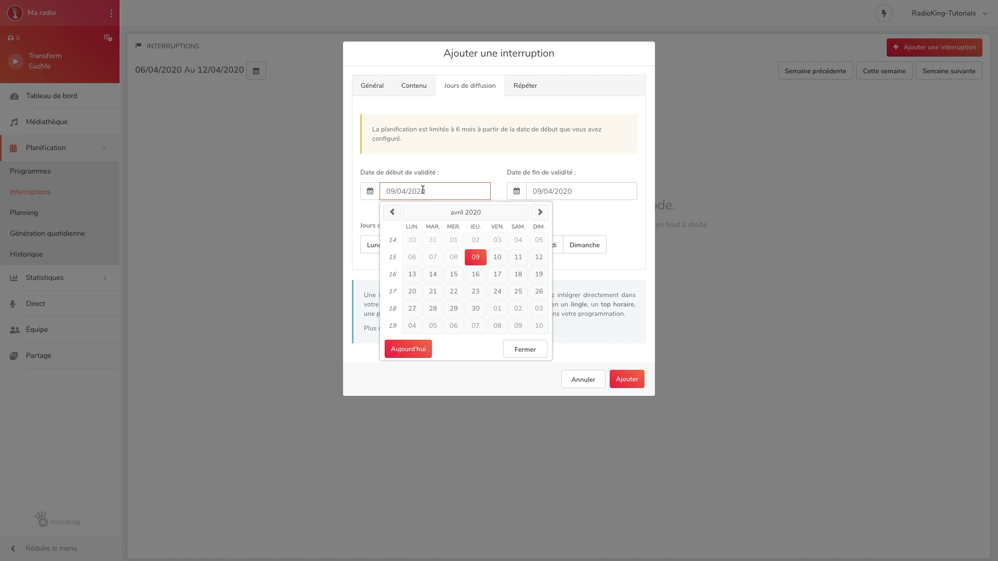
click(497, 257)
click(517, 194)
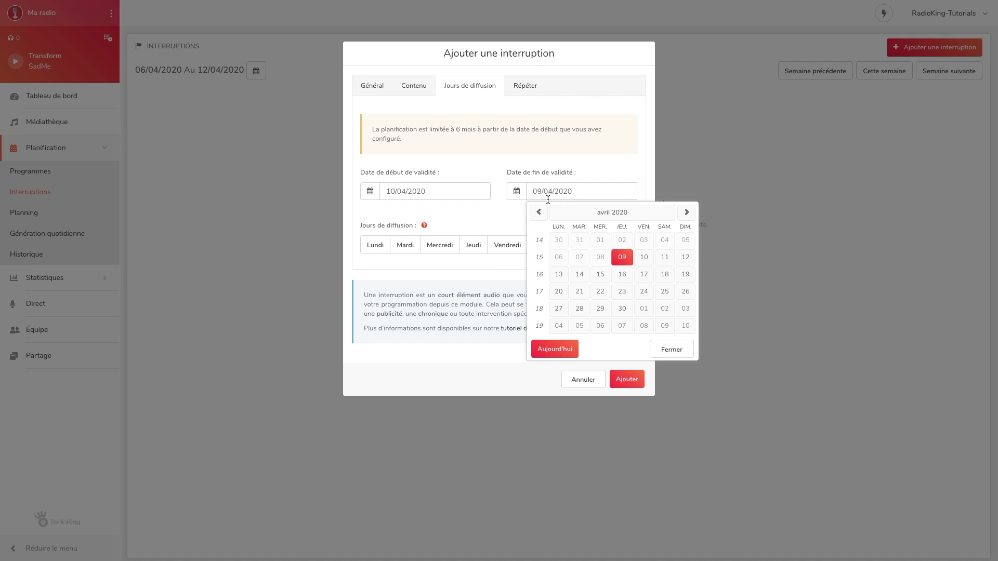
click(621, 291)
click(382, 250)
click(410, 249)
click(433, 251)
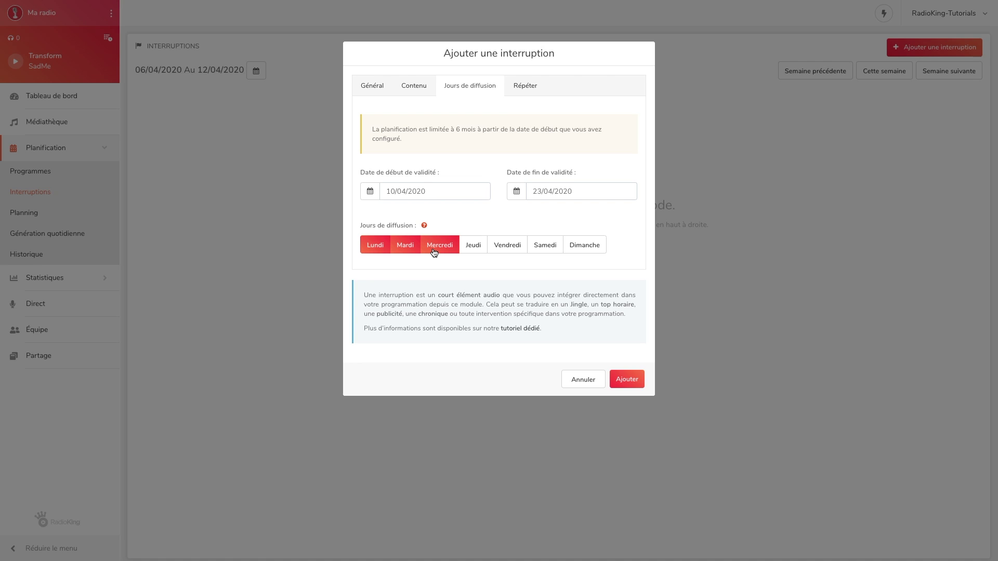
click(434, 252)
click(407, 251)
click(378, 251)
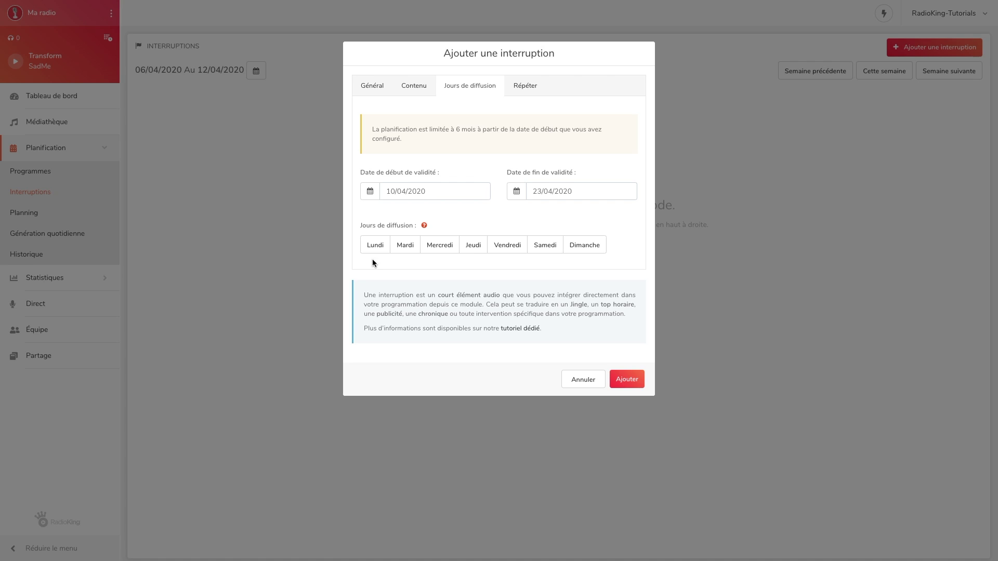
Repeat the interruption every 30 minutes until 23:59 and add it to the schedule.
click(522, 90)
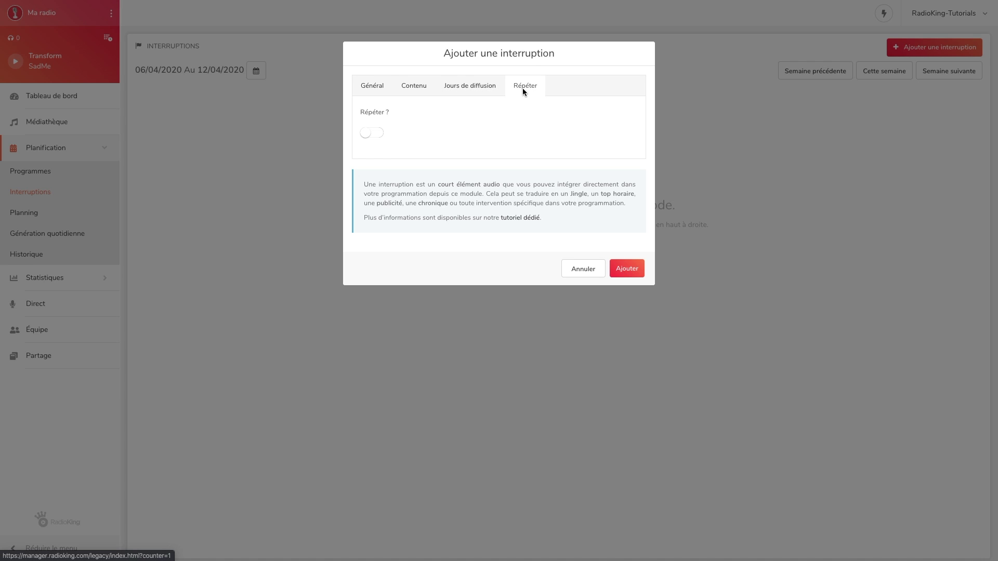
click(372, 133)
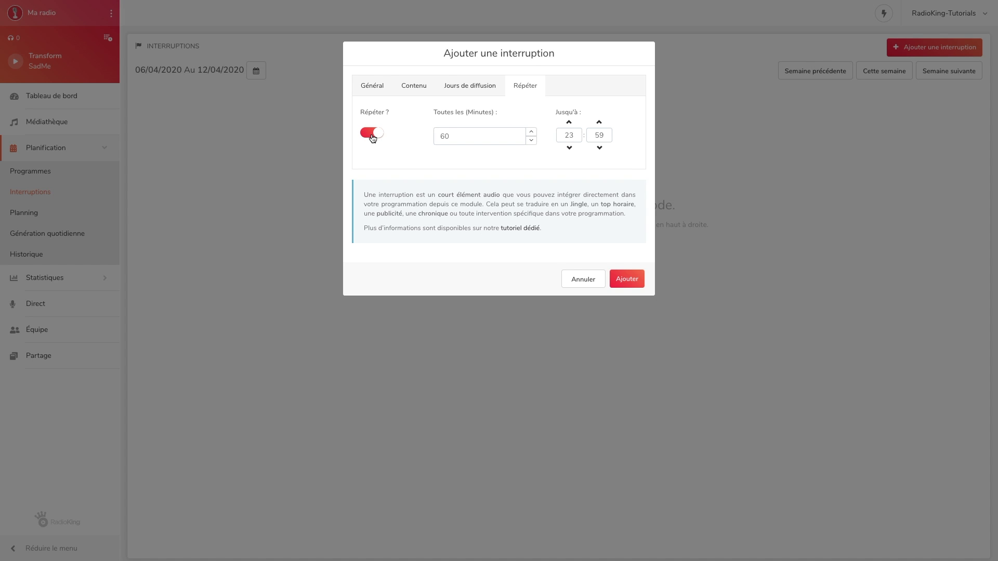
drag(450, 136, 433, 139)
click(430, 145)
click(621, 281)
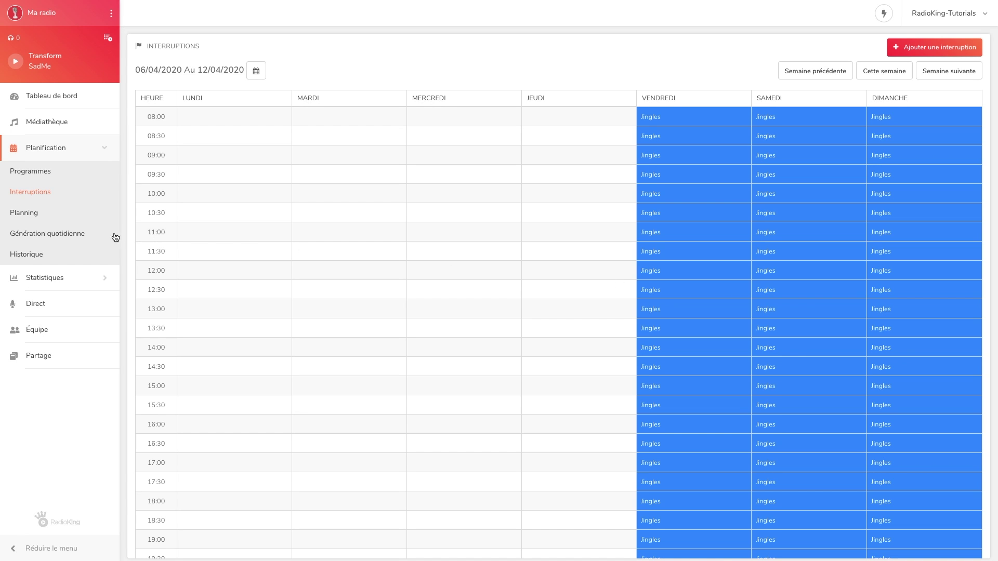
Regenerate the daily programming for 10/04/2020.
click(78, 234)
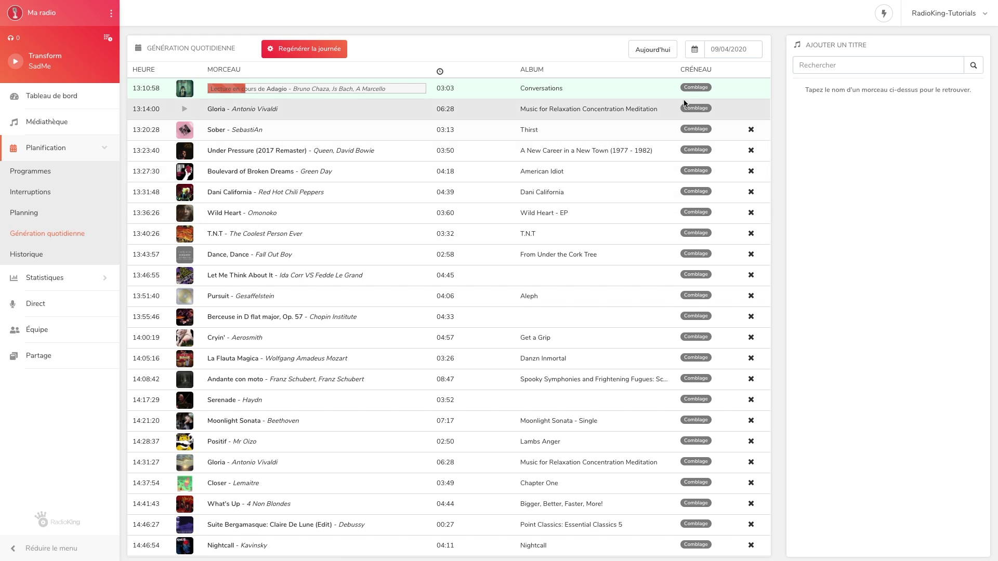
click(717, 55)
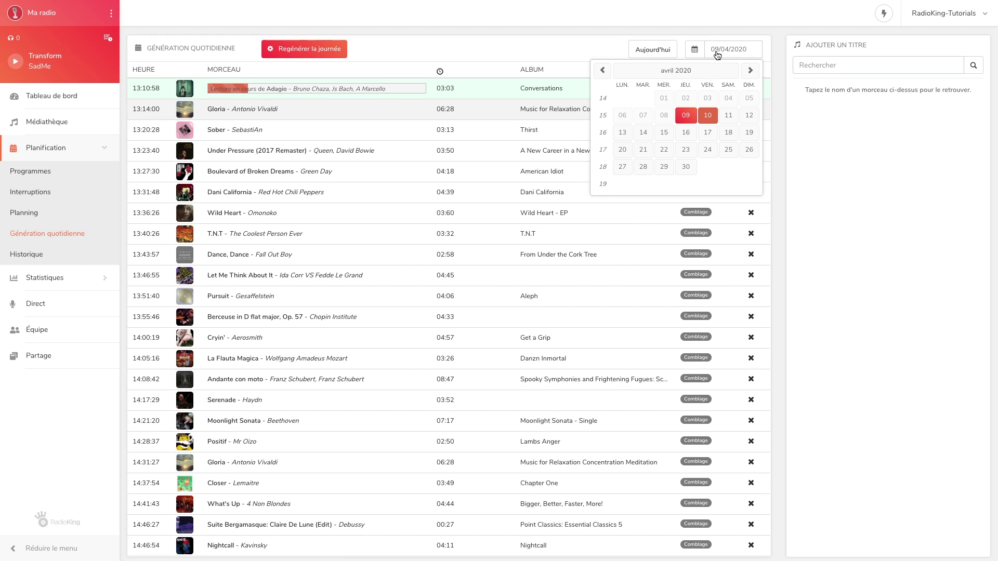
click(707, 115)
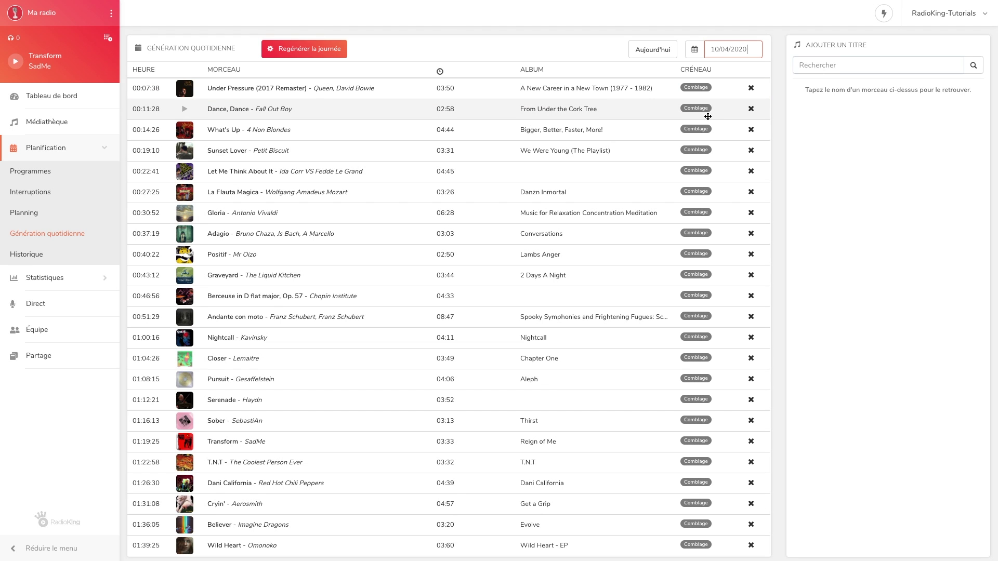
click(328, 55)
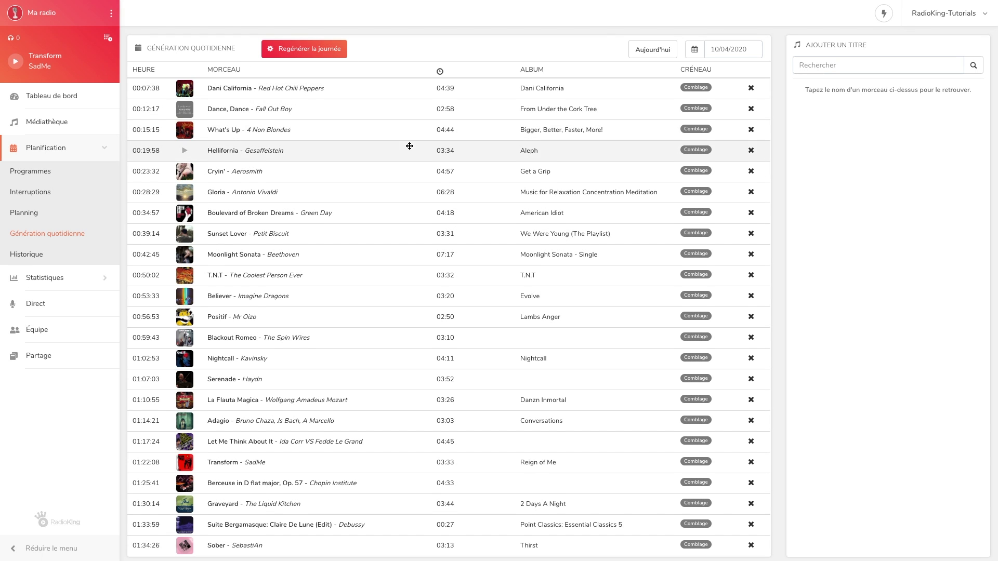
Examine the generated programming for 10/04/2020 from 08:00 onward to check where the jingles are inserted.
scroll(408, 145, down, 10)
scroll(409, 146, down, 5)
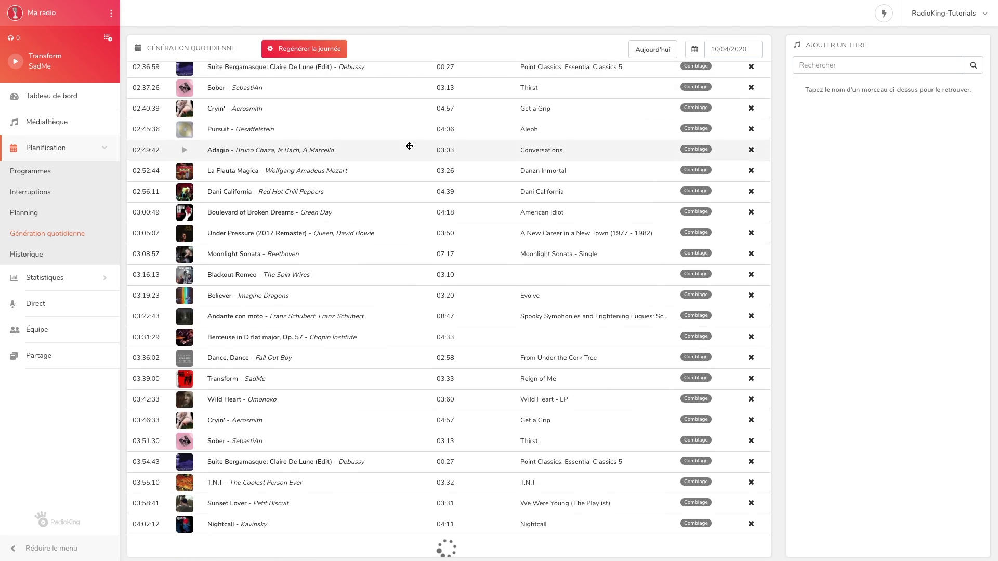
scroll(409, 146, down, 20)
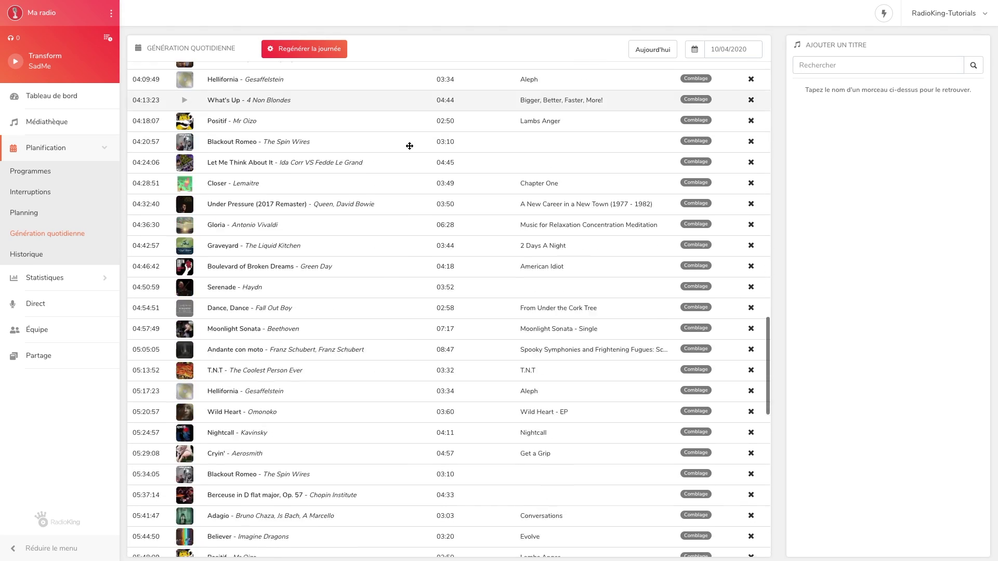
scroll(409, 146, down, 7)
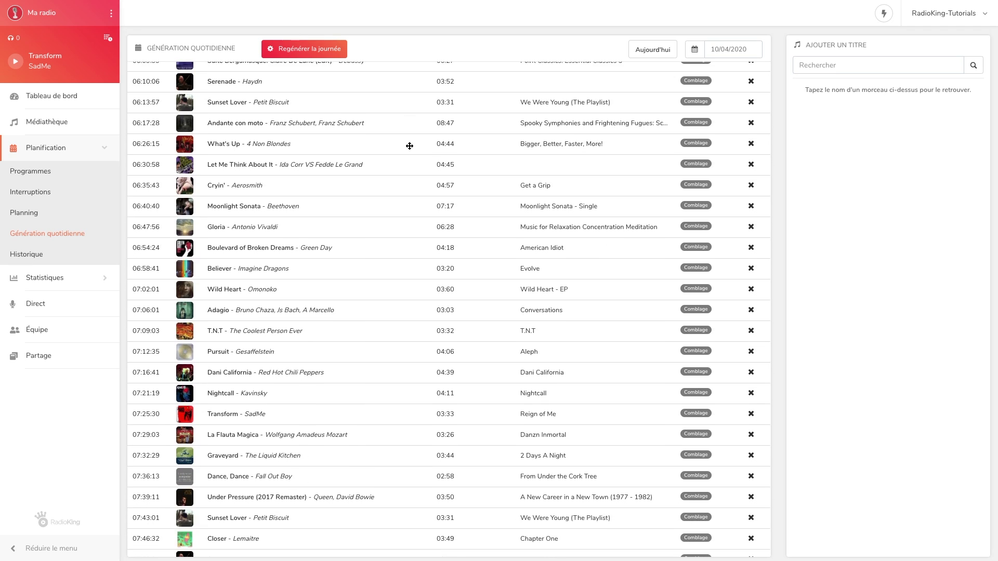
scroll(410, 146, down, 3)
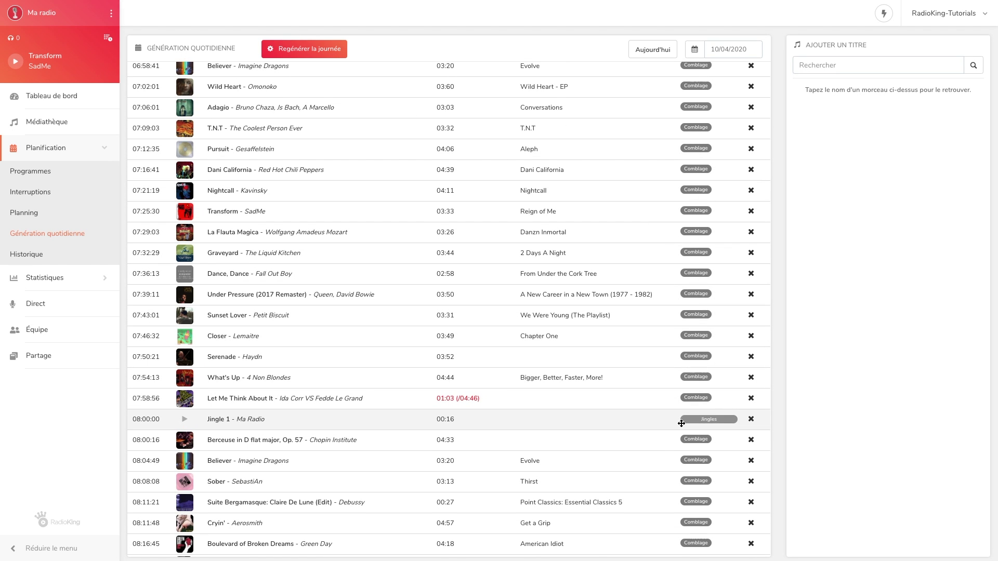
scroll(681, 423, down, 4)
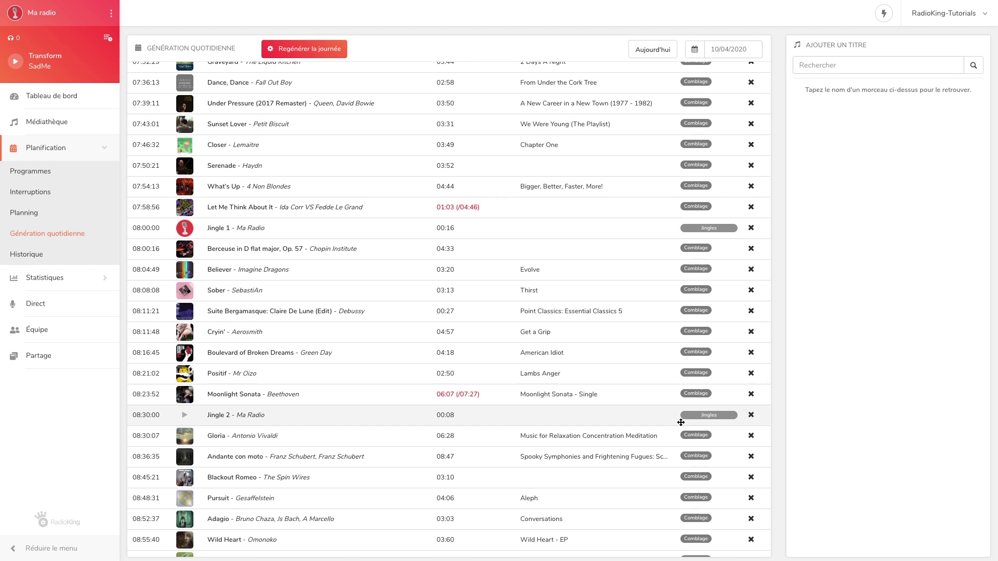
scroll(681, 423, down, 3)
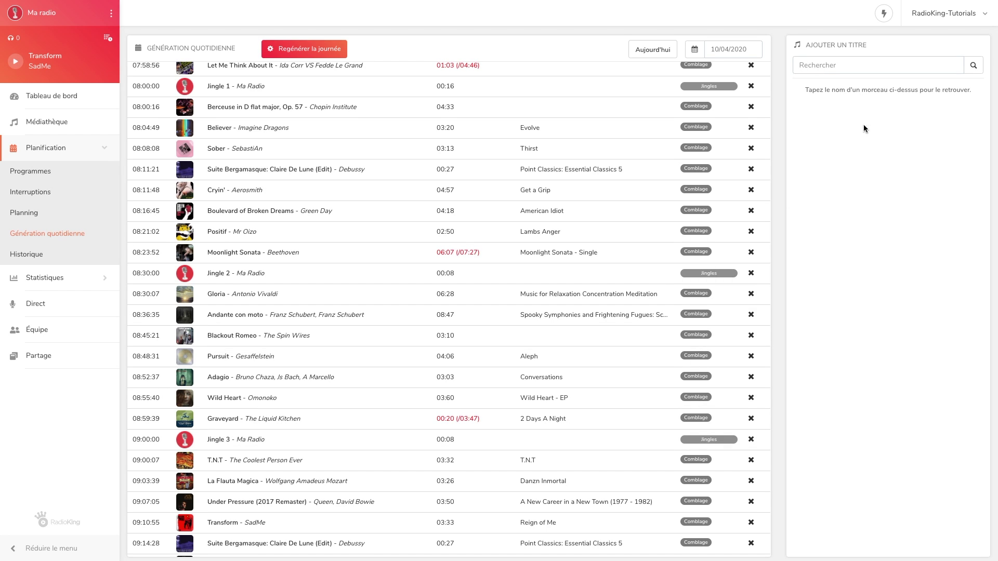
Open the help centre and look through the Manager Radio support topics.
click(954, 25)
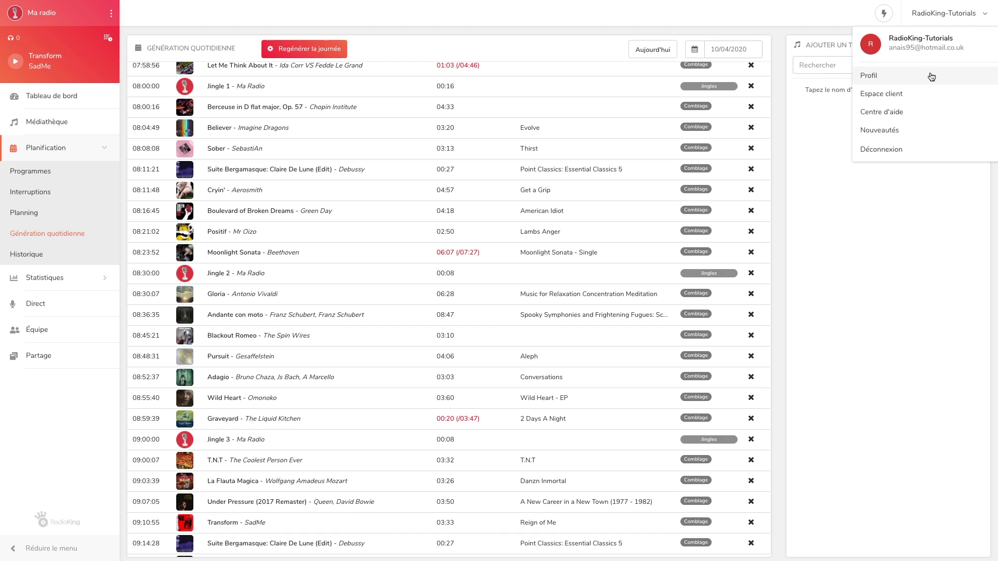
click(933, 110)
scroll(931, 111, down, 3)
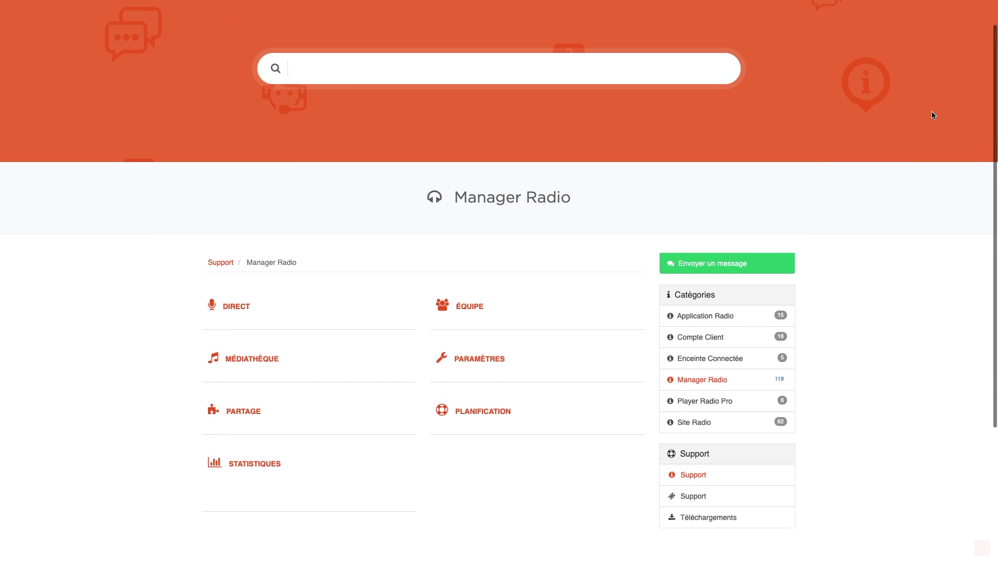
scroll(931, 111, down, 2)
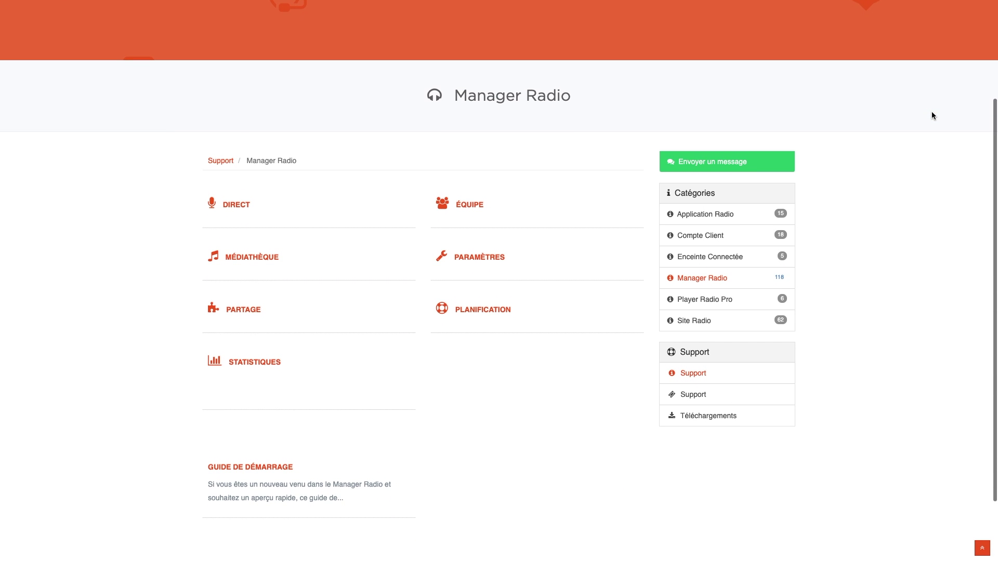